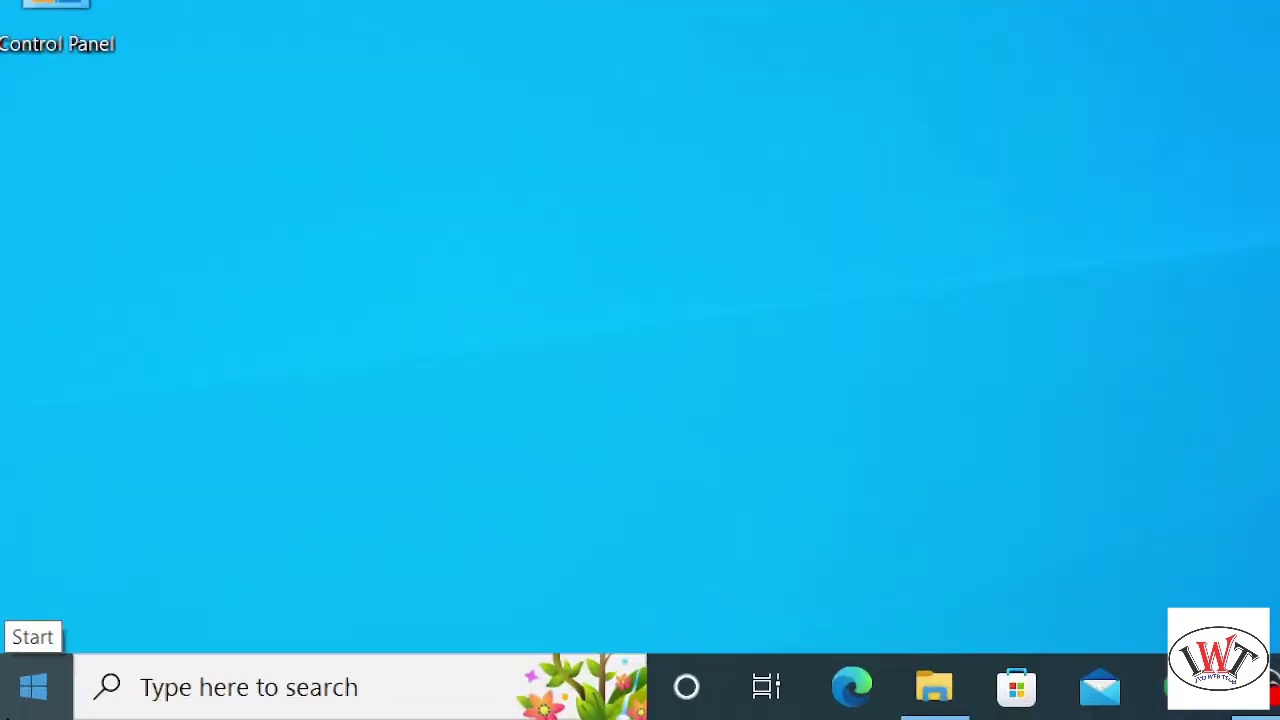
# - Open Settings > Accounts to show the local administrator's Your info page
pyautogui.click(46, 670)
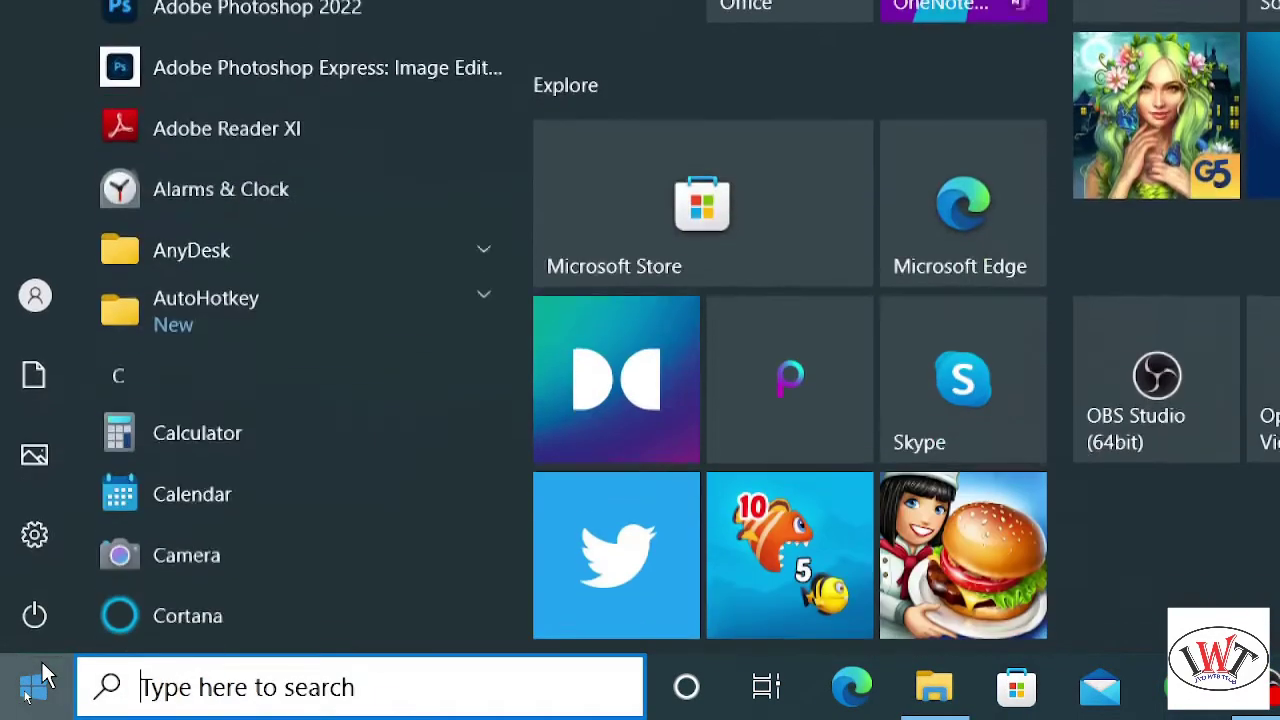
pyautogui.moveTo(39, 552)
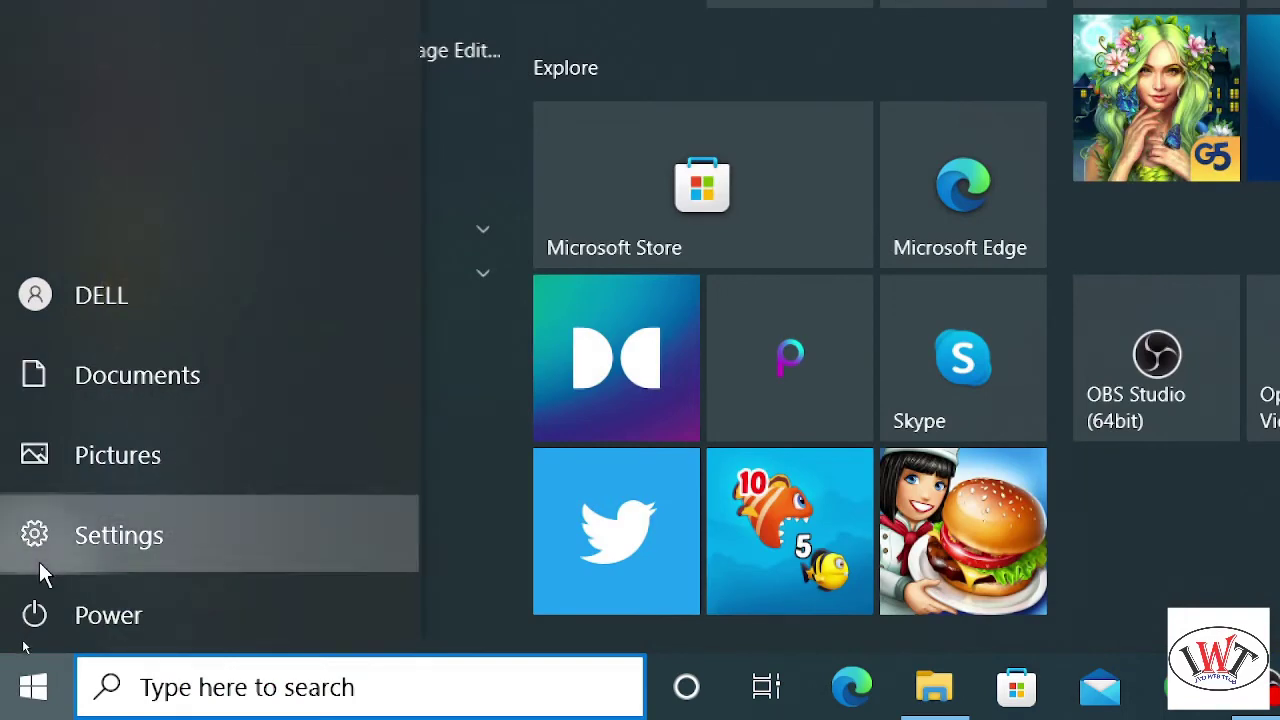
pyautogui.click(40, 563)
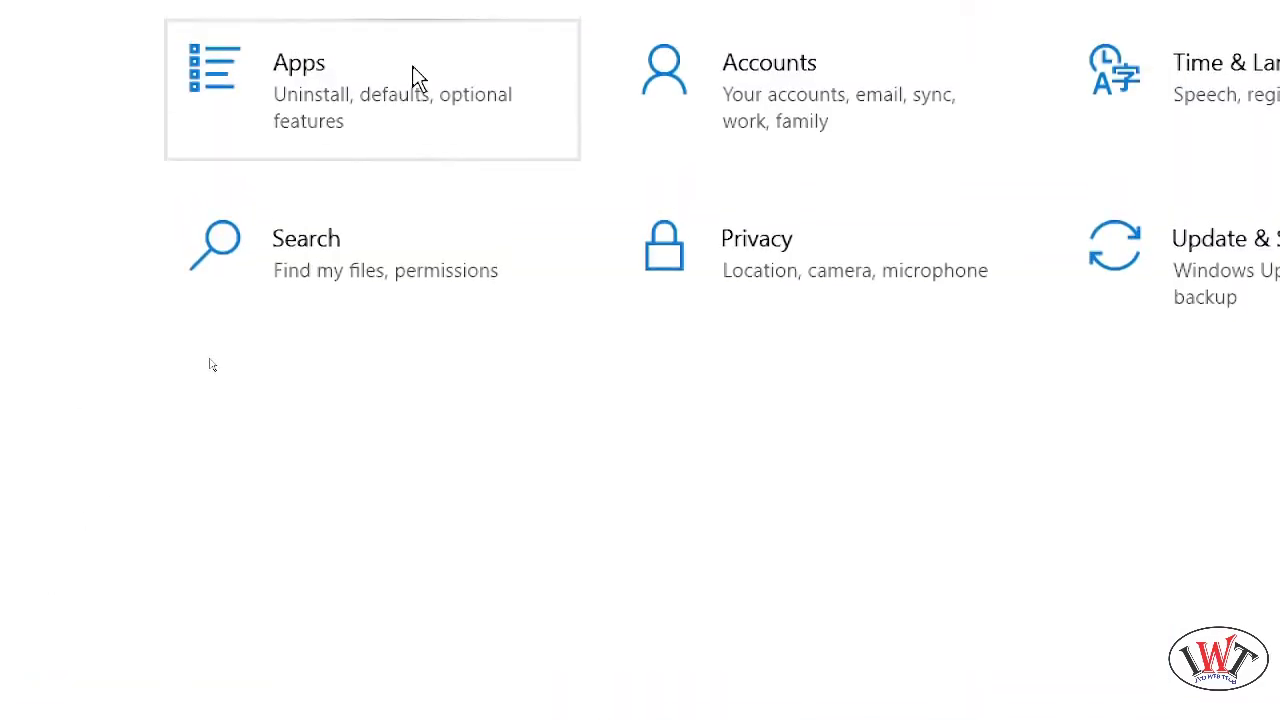
pyautogui.click(806, 84)
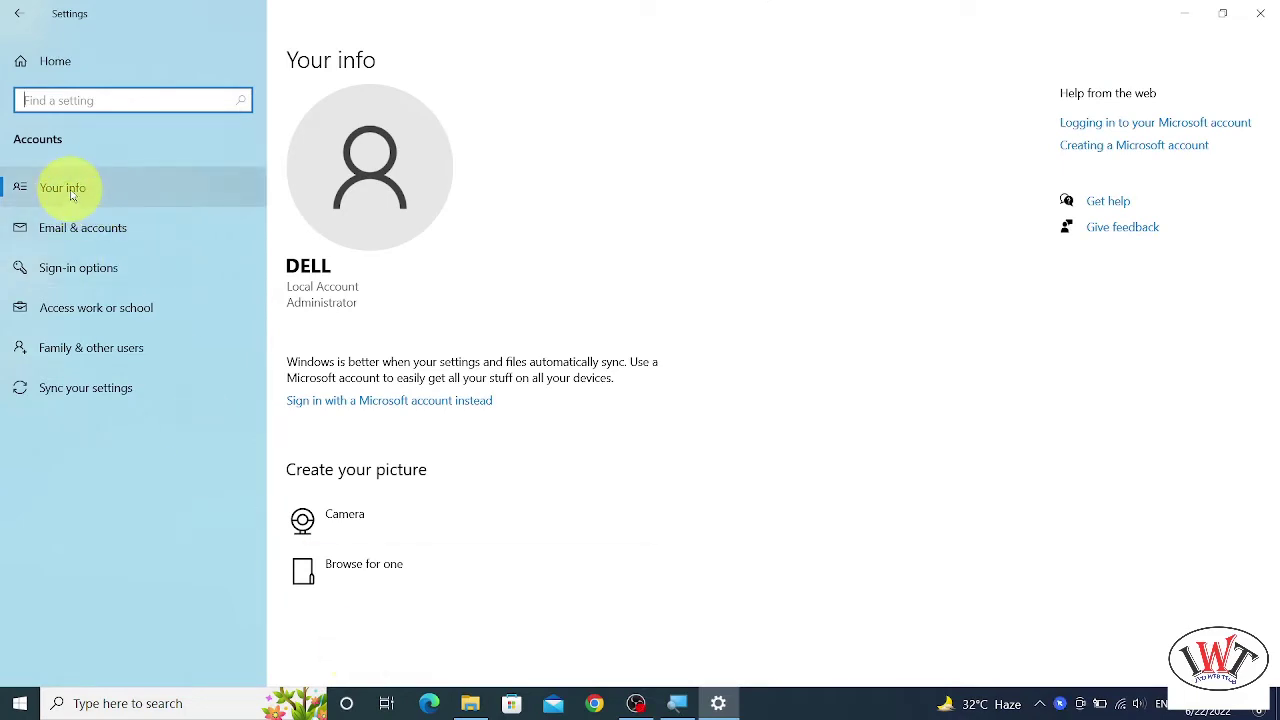
pyautogui.click(103, 190)
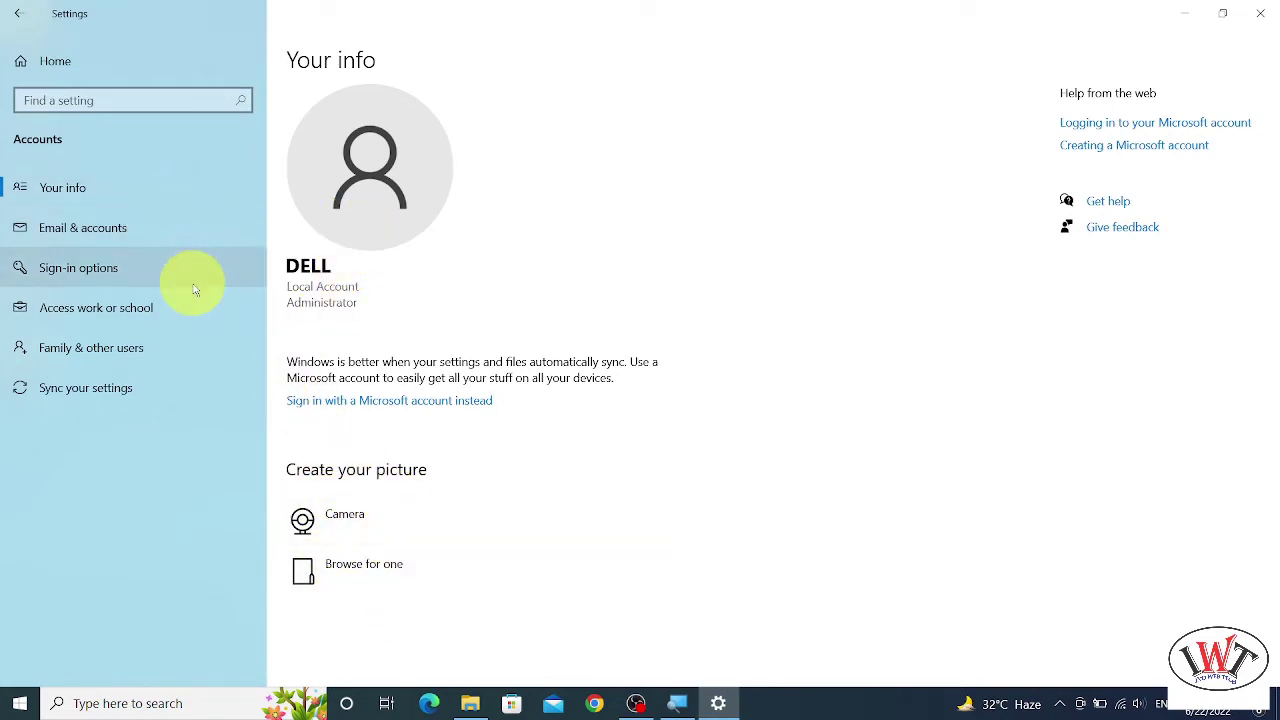
# - Expand Password under Sign-in options to see that the account has no password
pyautogui.click(96, 279)
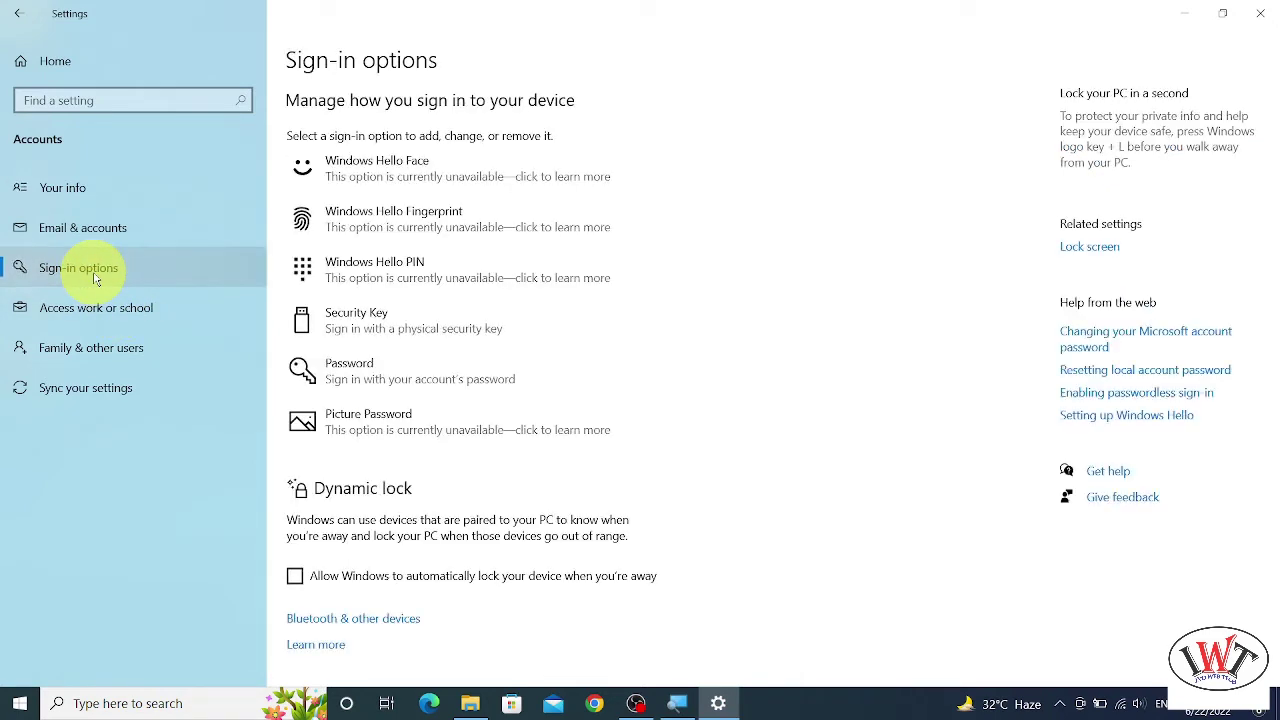
pyautogui.click(357, 375)
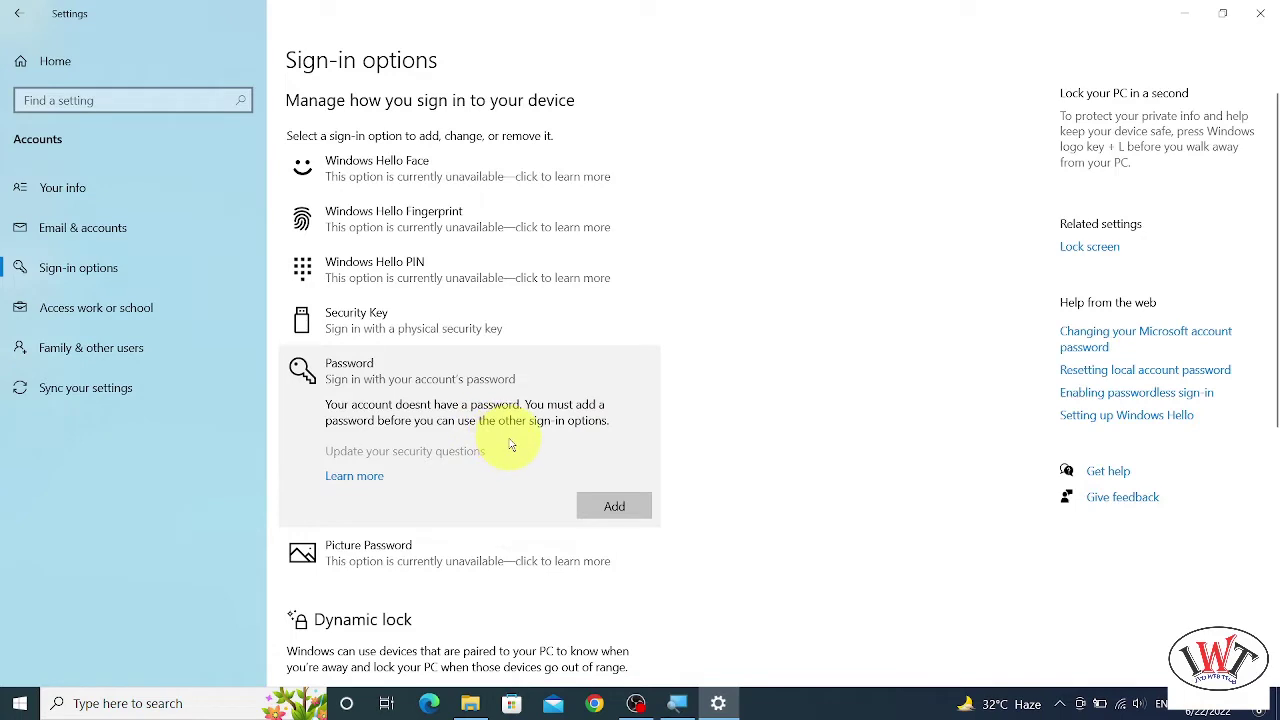
# - Add a new account password, confirm it, and set the password hint to 1234
pyautogui.click(613, 508)
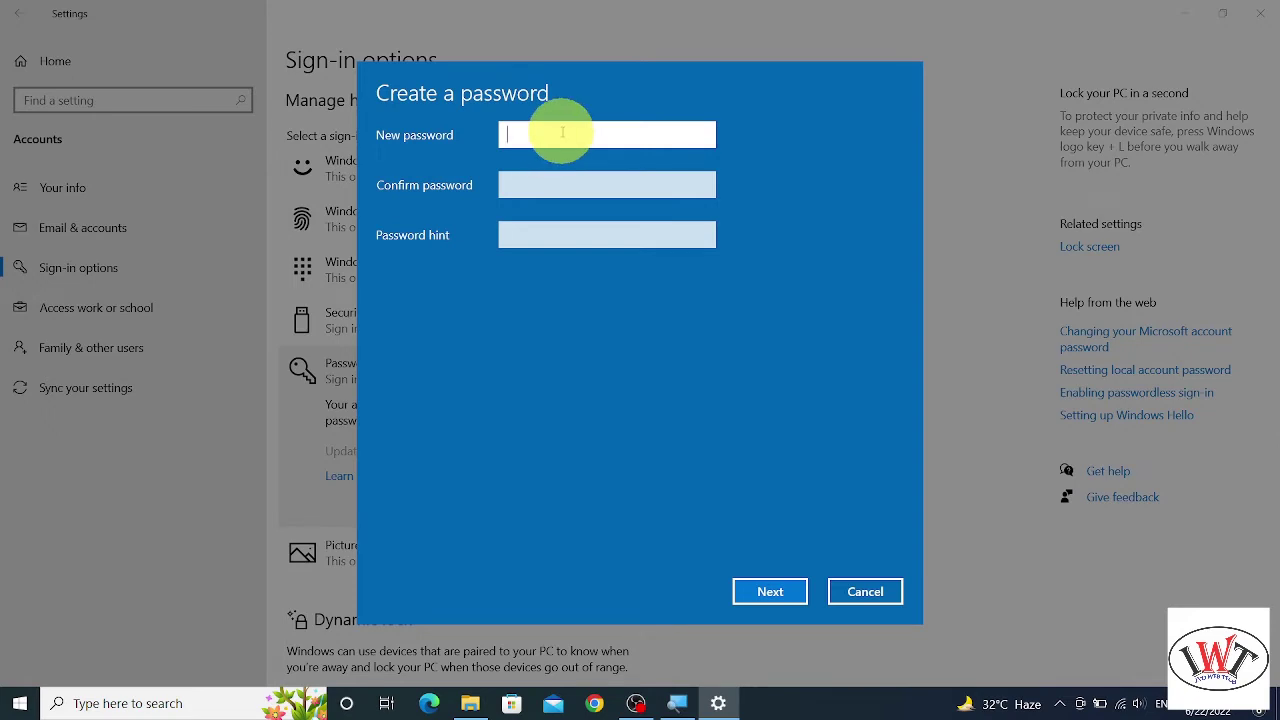
pyautogui.write('1234567890123')
pyautogui.press('Tab')
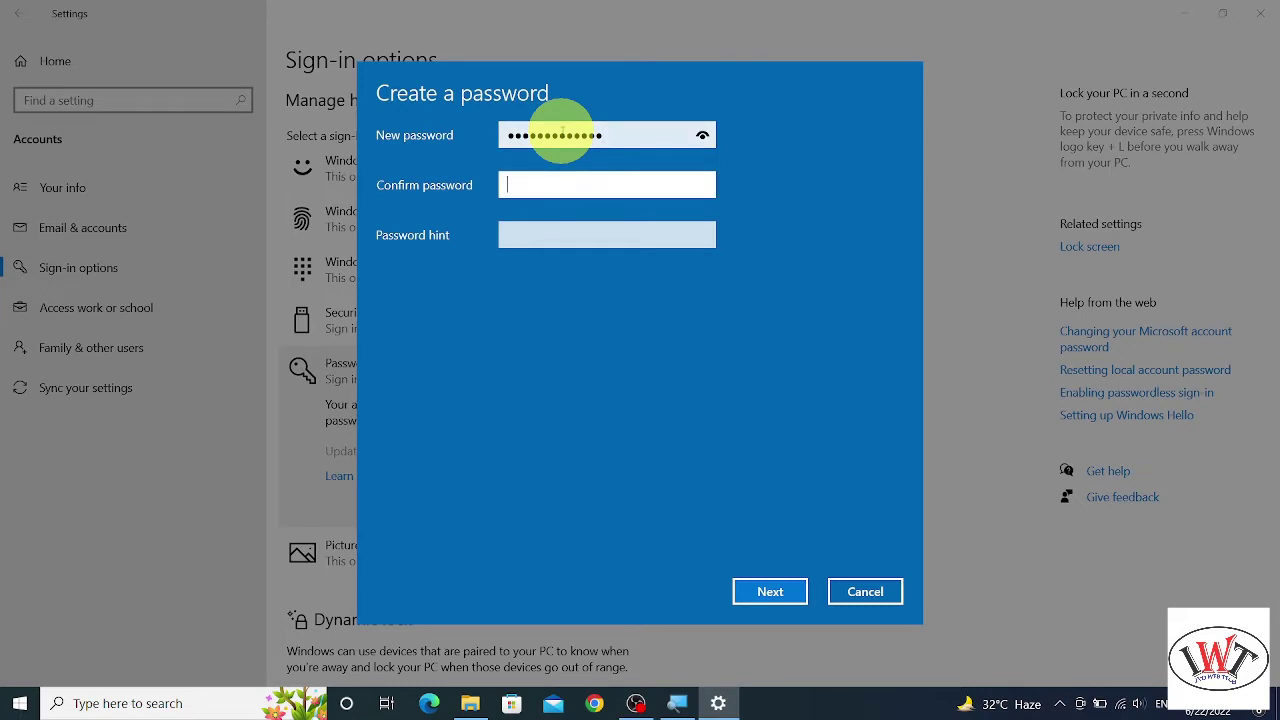
pyautogui.write('123456789012')
pyautogui.press('Tab')
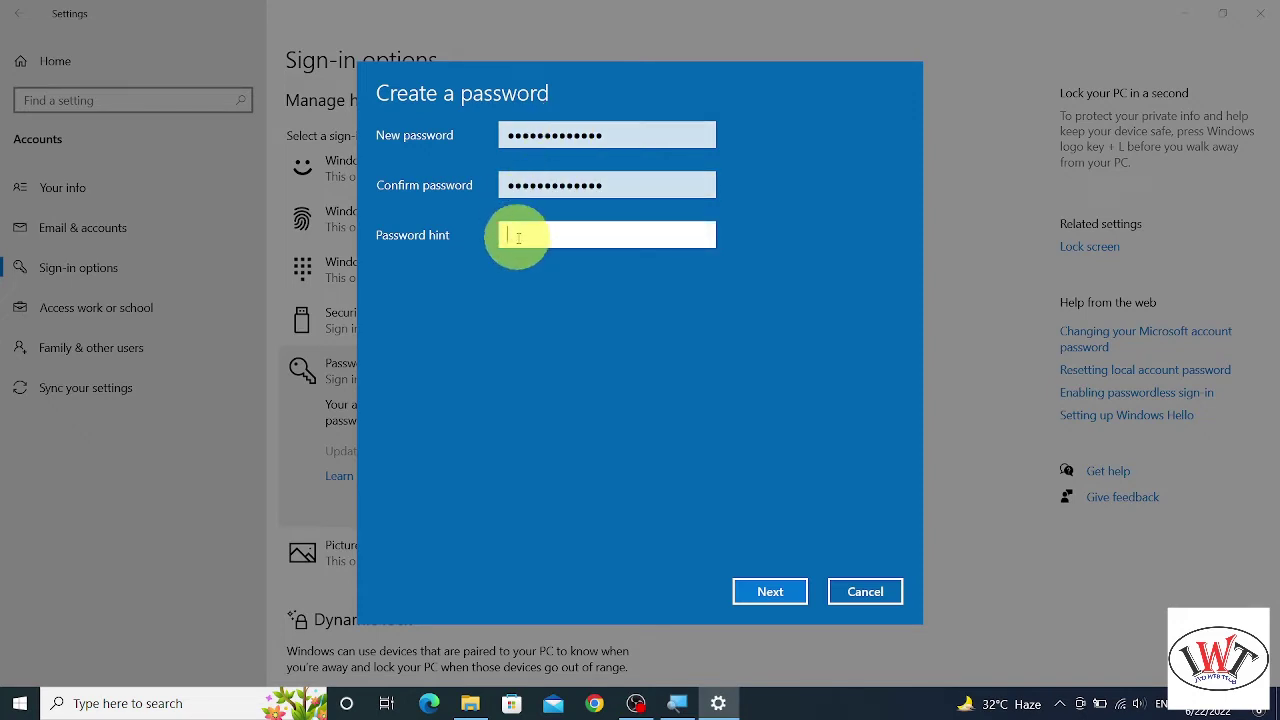
pyautogui.click(550, 241)
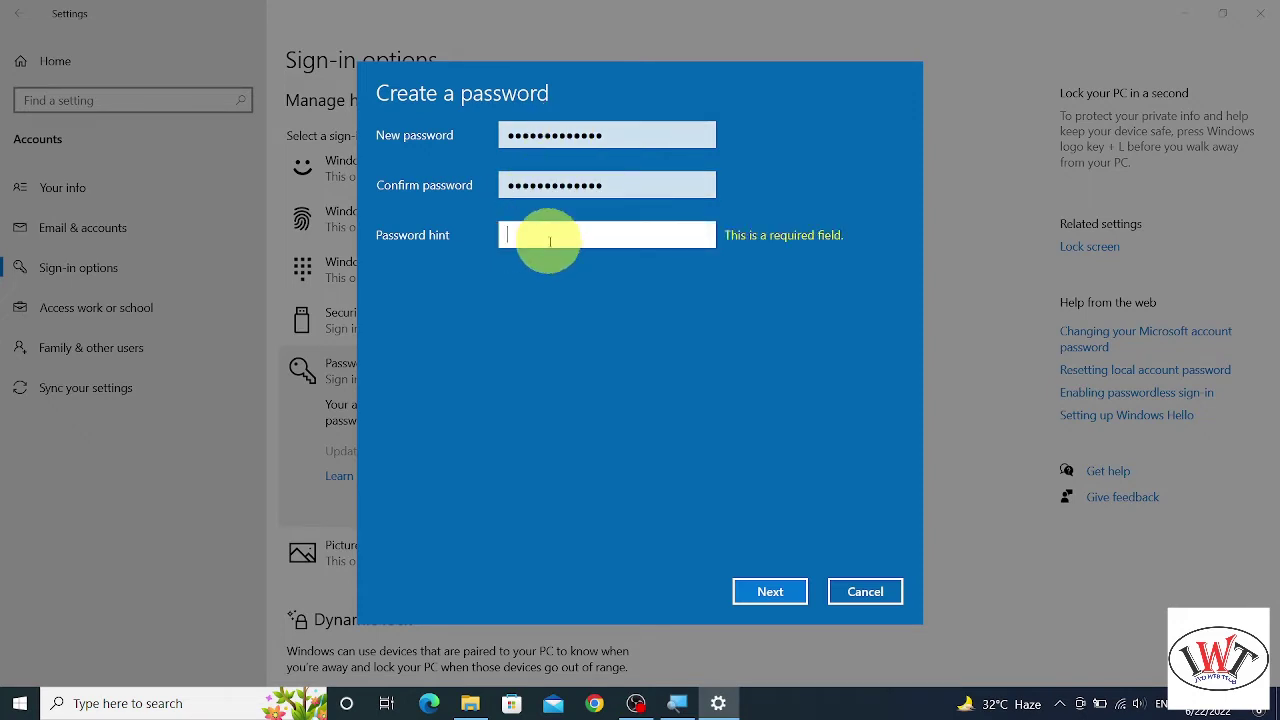
pyautogui.write('1234')
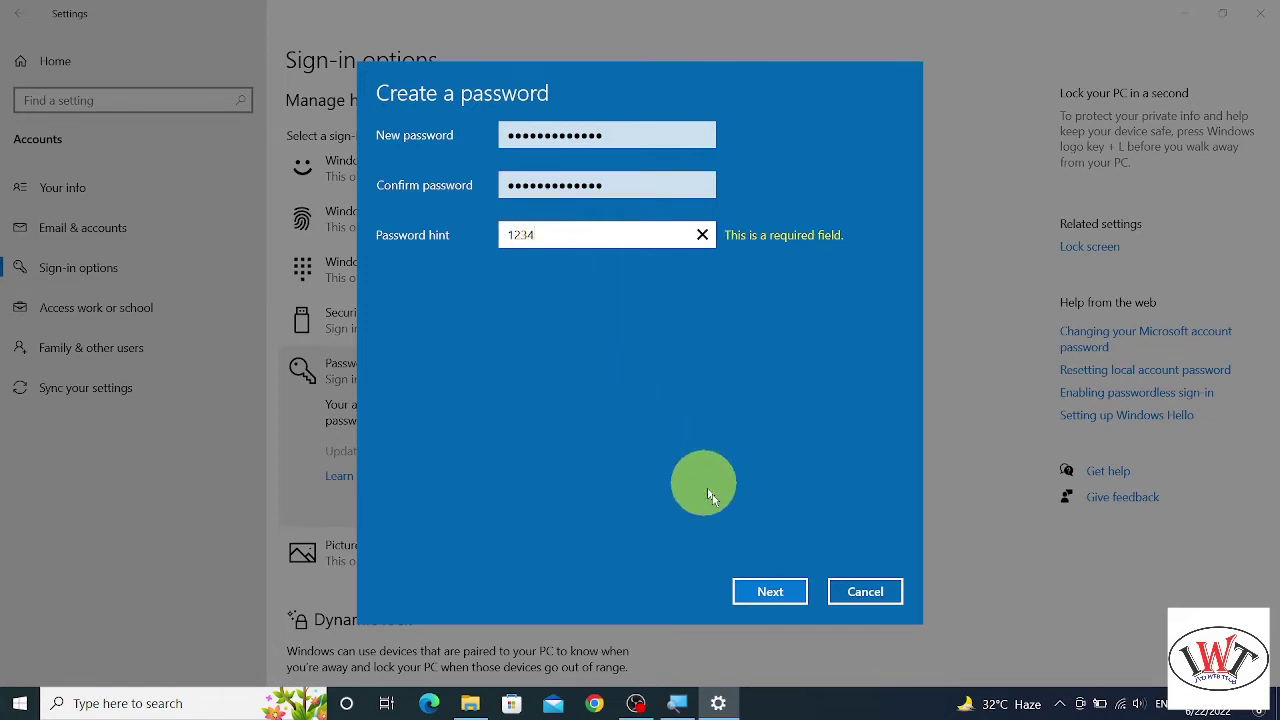
pyautogui.click(766, 592)
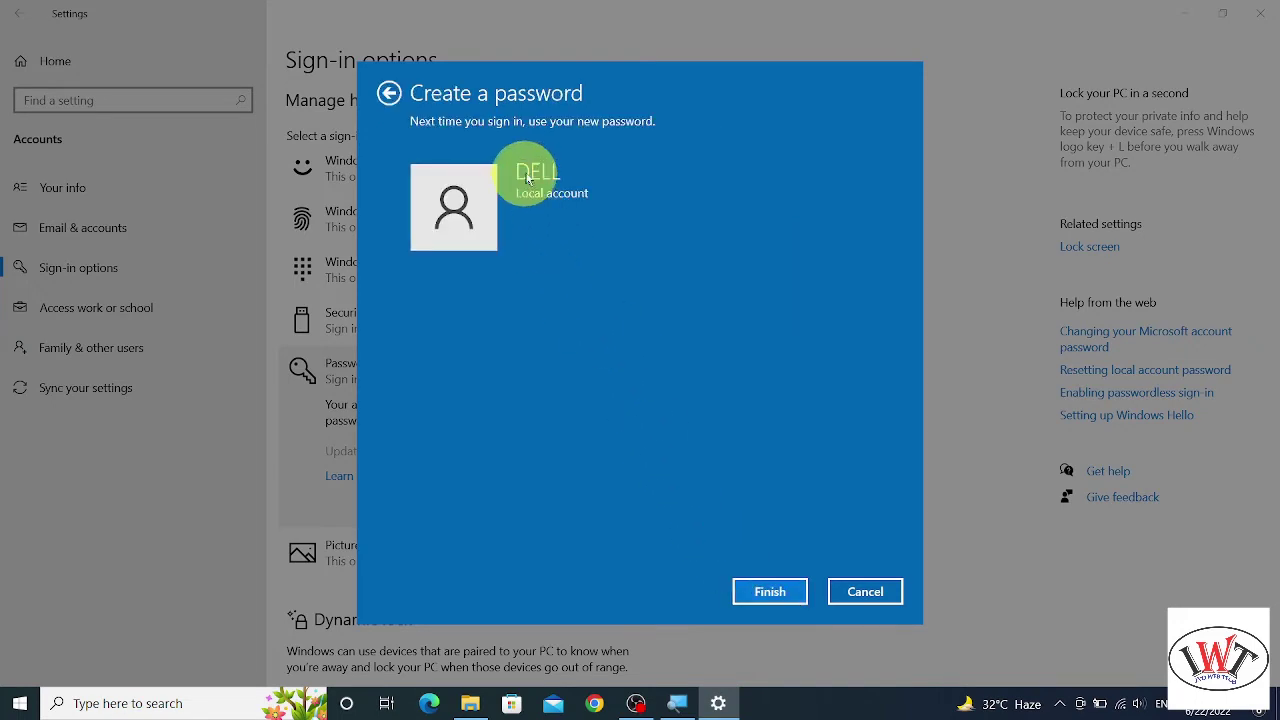
pyautogui.click(762, 594)
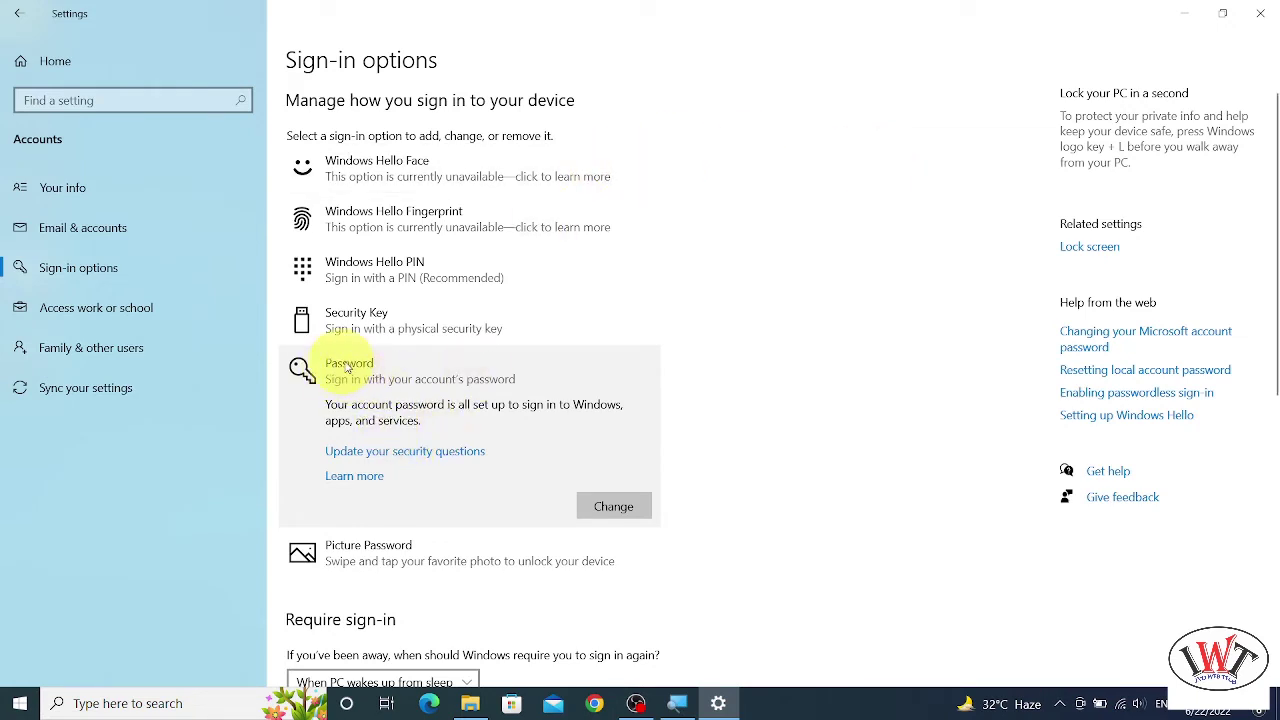
# - Verify the current password, then set and confirm a new one with hint 1234
pyautogui.click(614, 507)
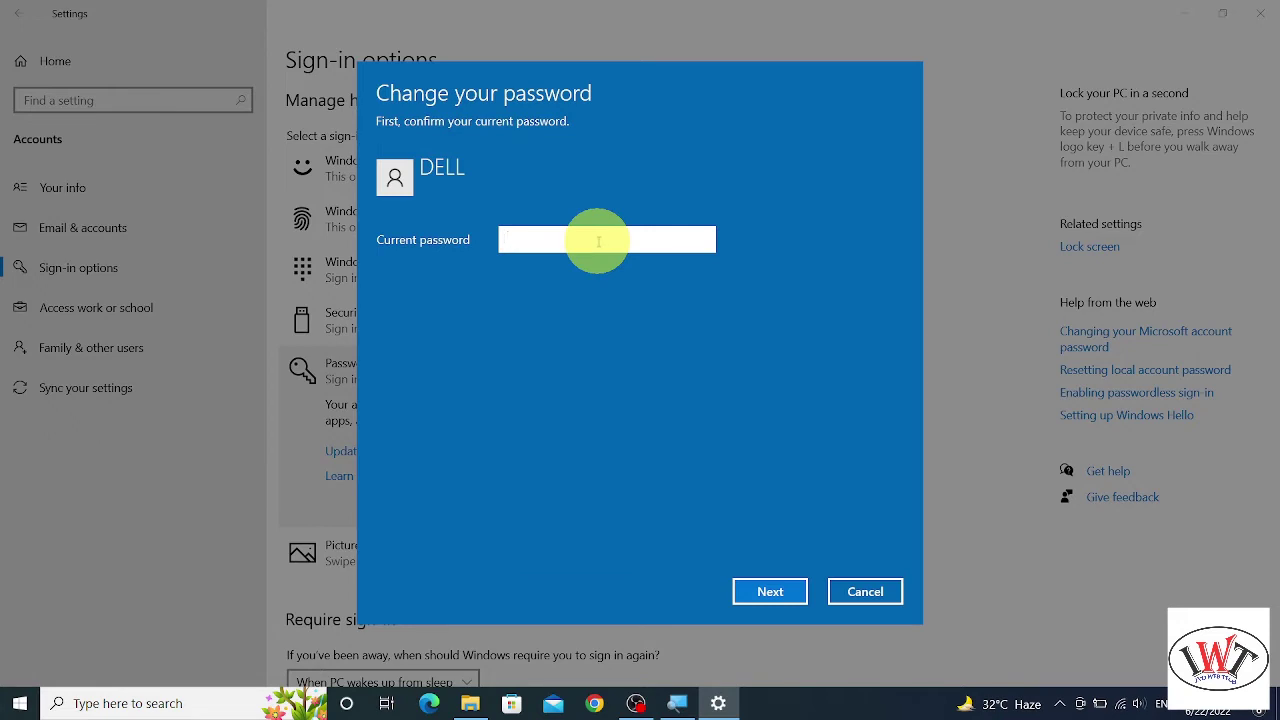
pyautogui.write('12345678910')
pyautogui.click(762, 593)
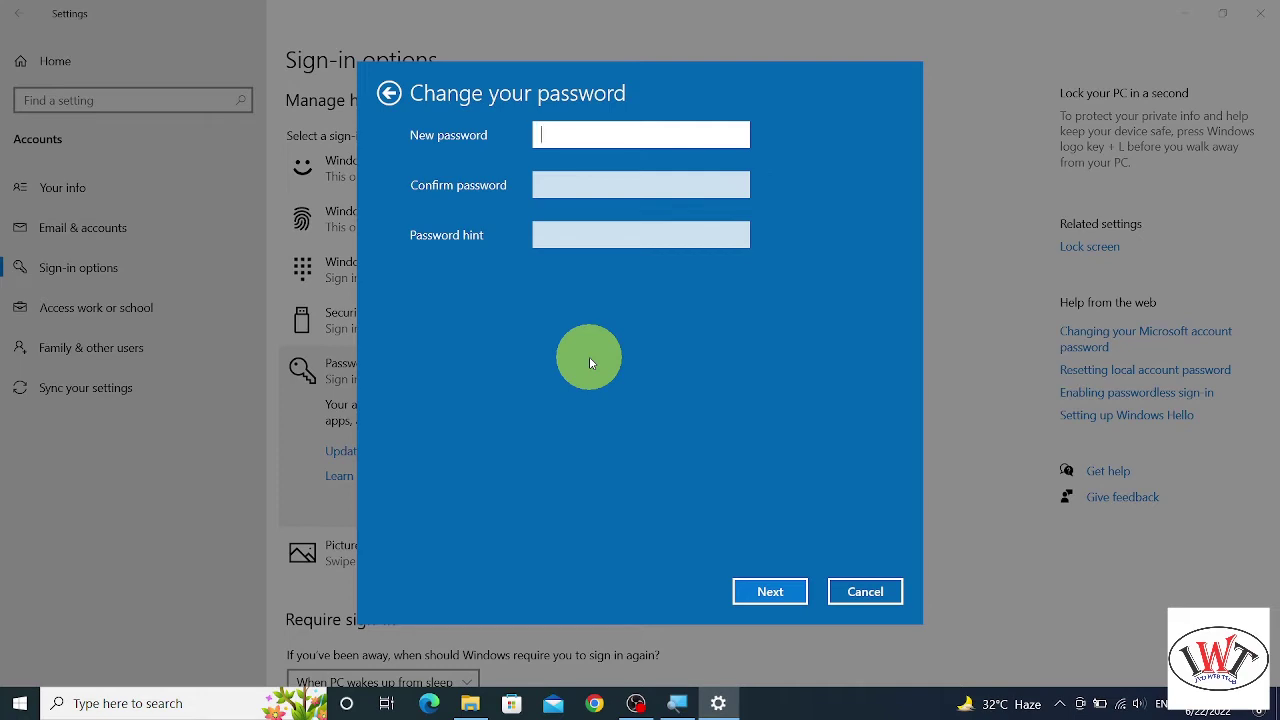
pyautogui.write('••••••••••••')
pyautogui.press('Tab')
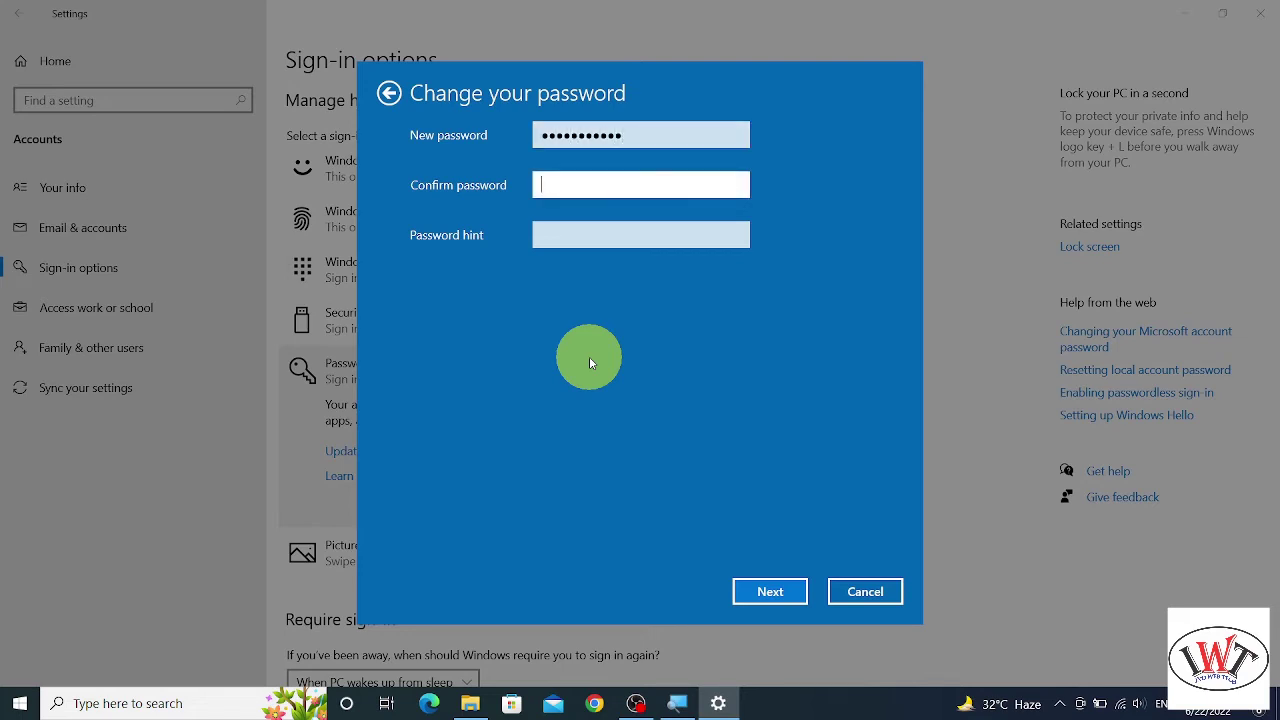
pyautogui.write('••••••••••••')
pyautogui.press('Tab')
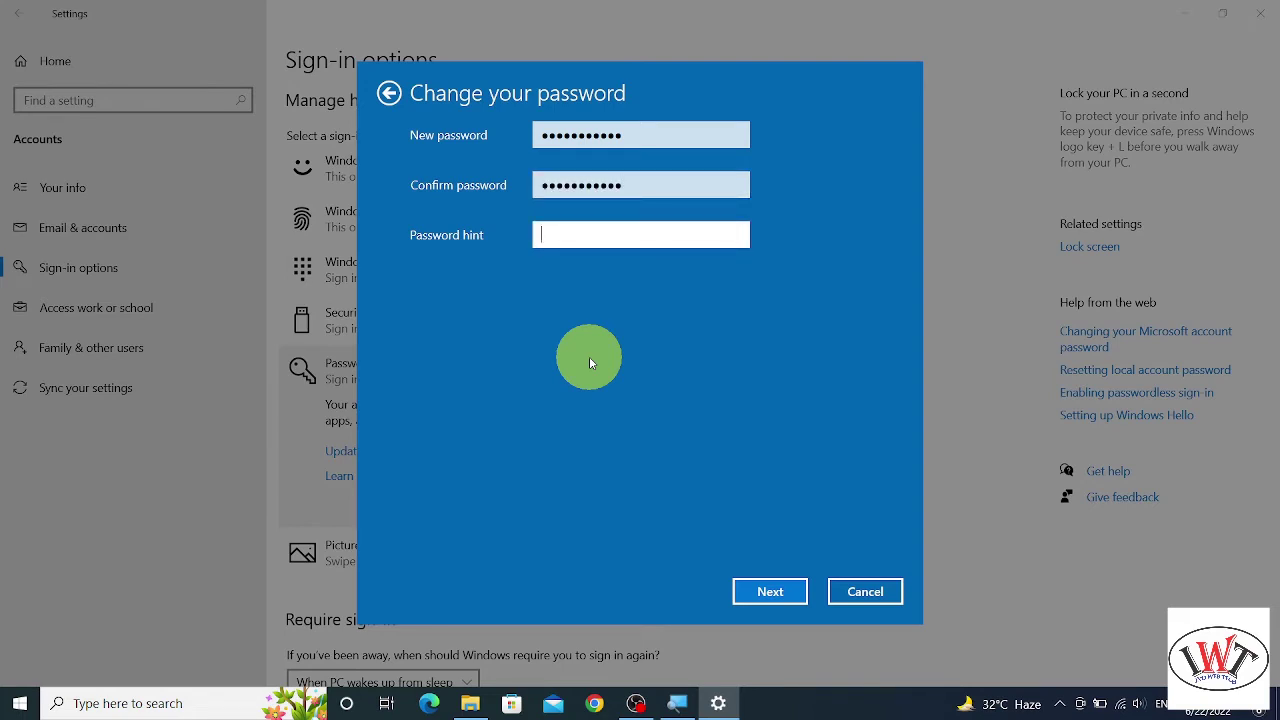
pyautogui.write('1234')
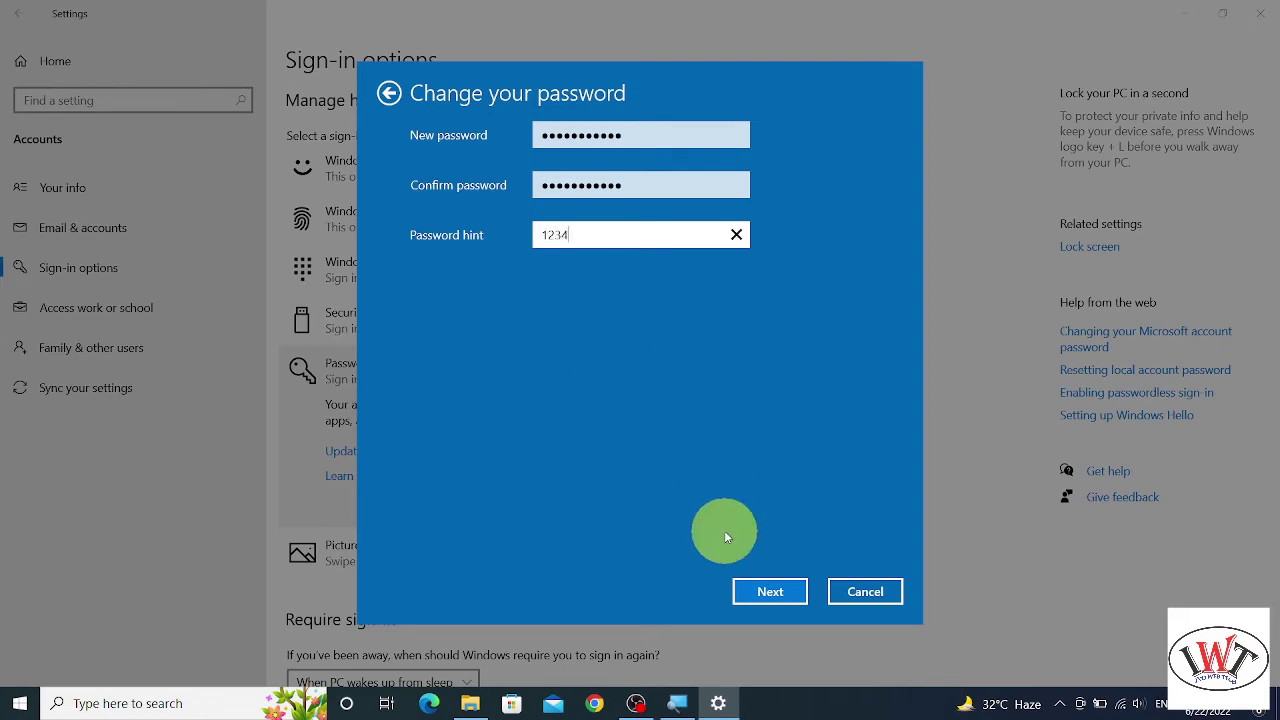
pyautogui.click(767, 591)
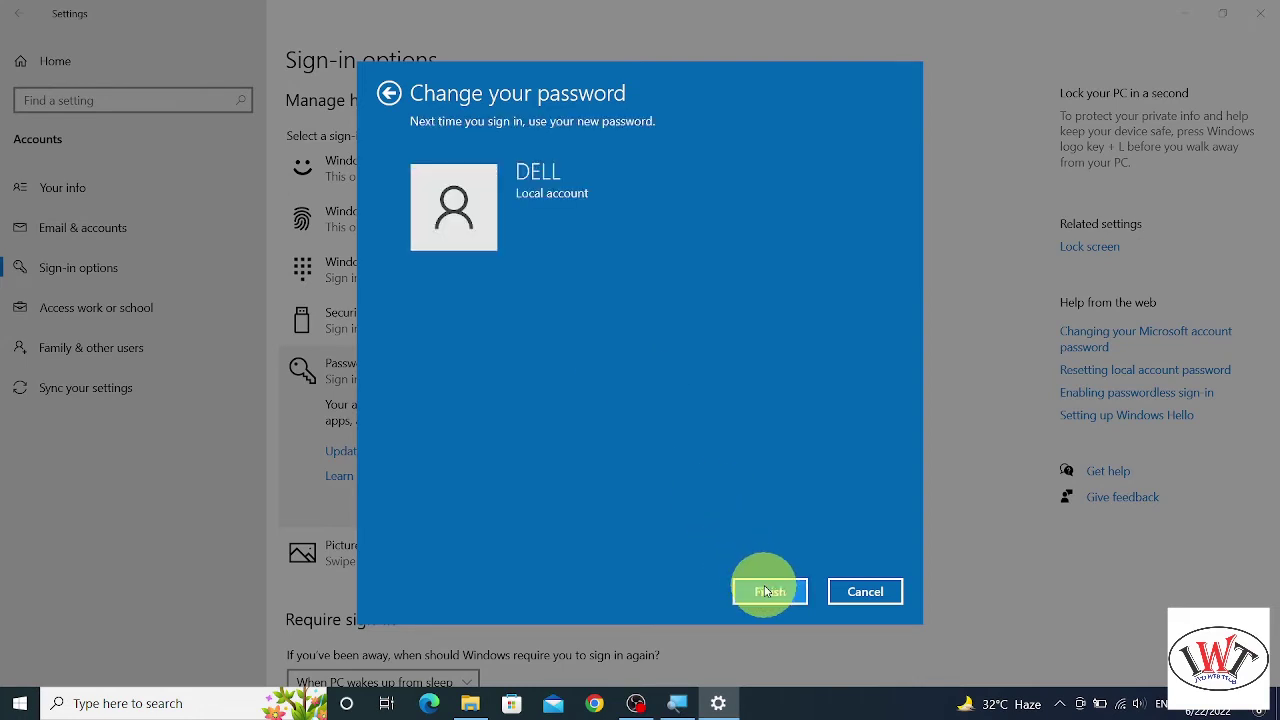
pyautogui.click(767, 591)
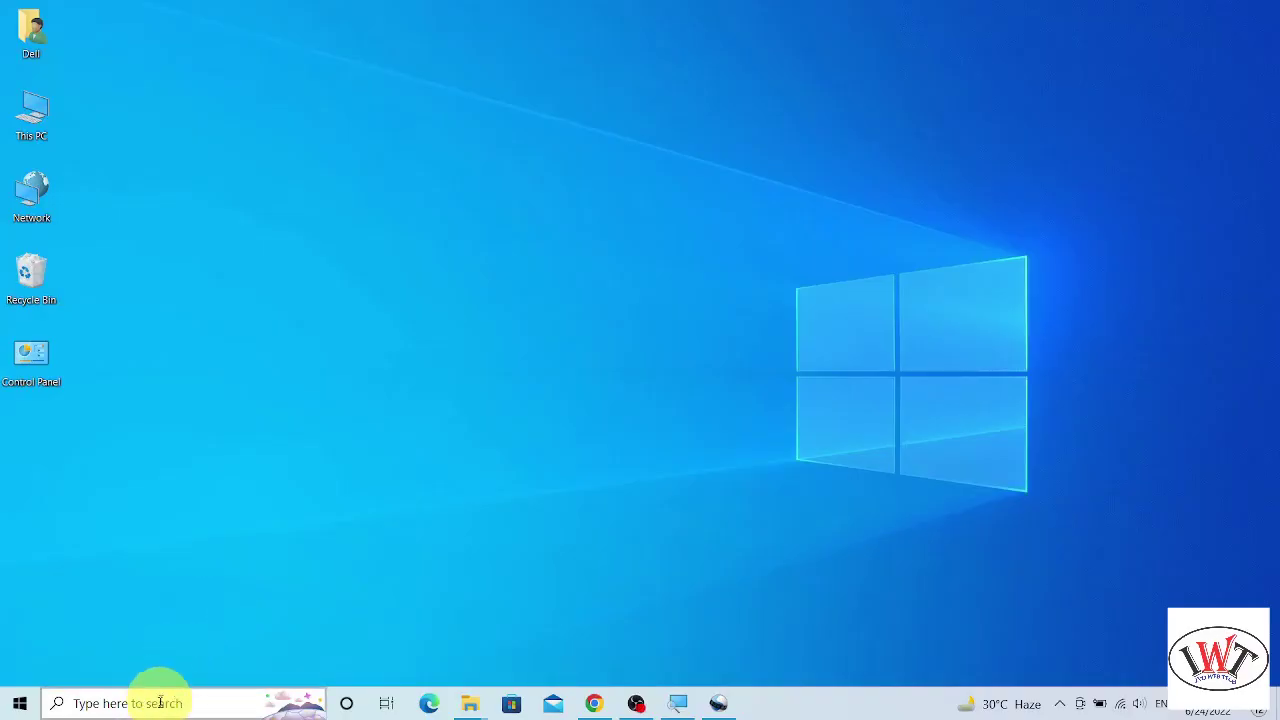
# - Search for cmd and run Command Prompt as administrator
pyautogui.click(155, 706)
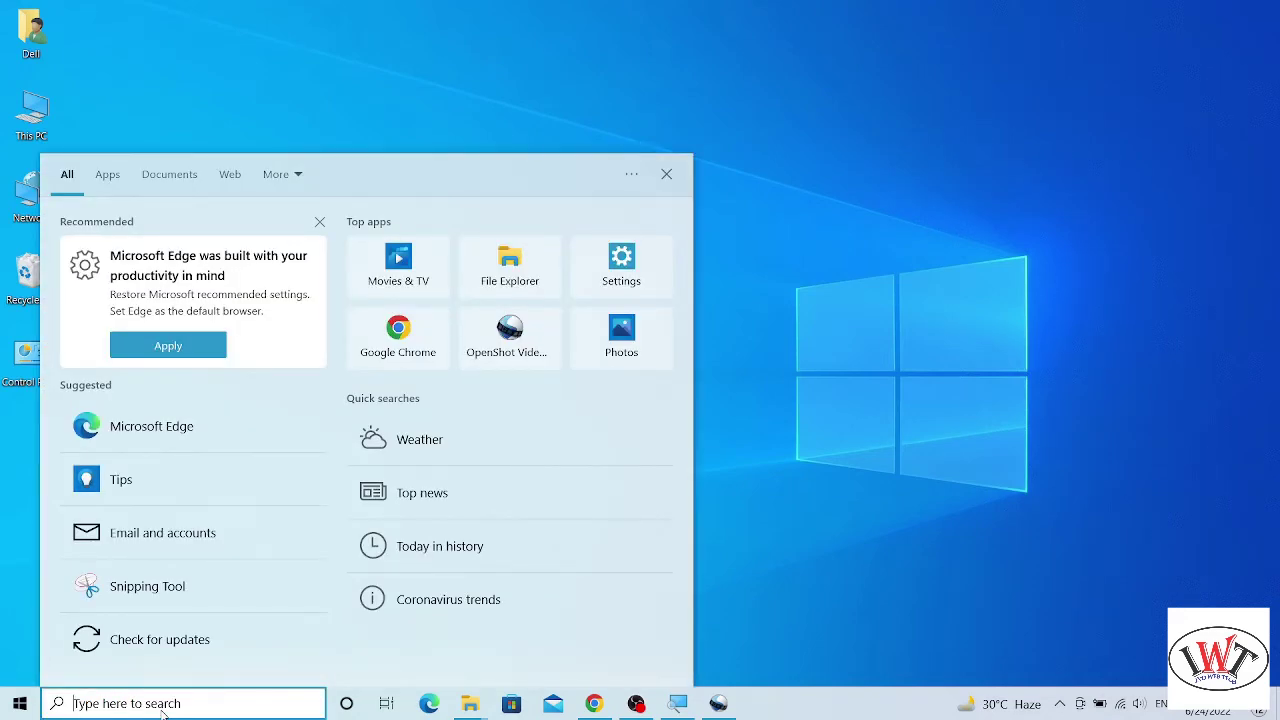
pyautogui.write('cmd')
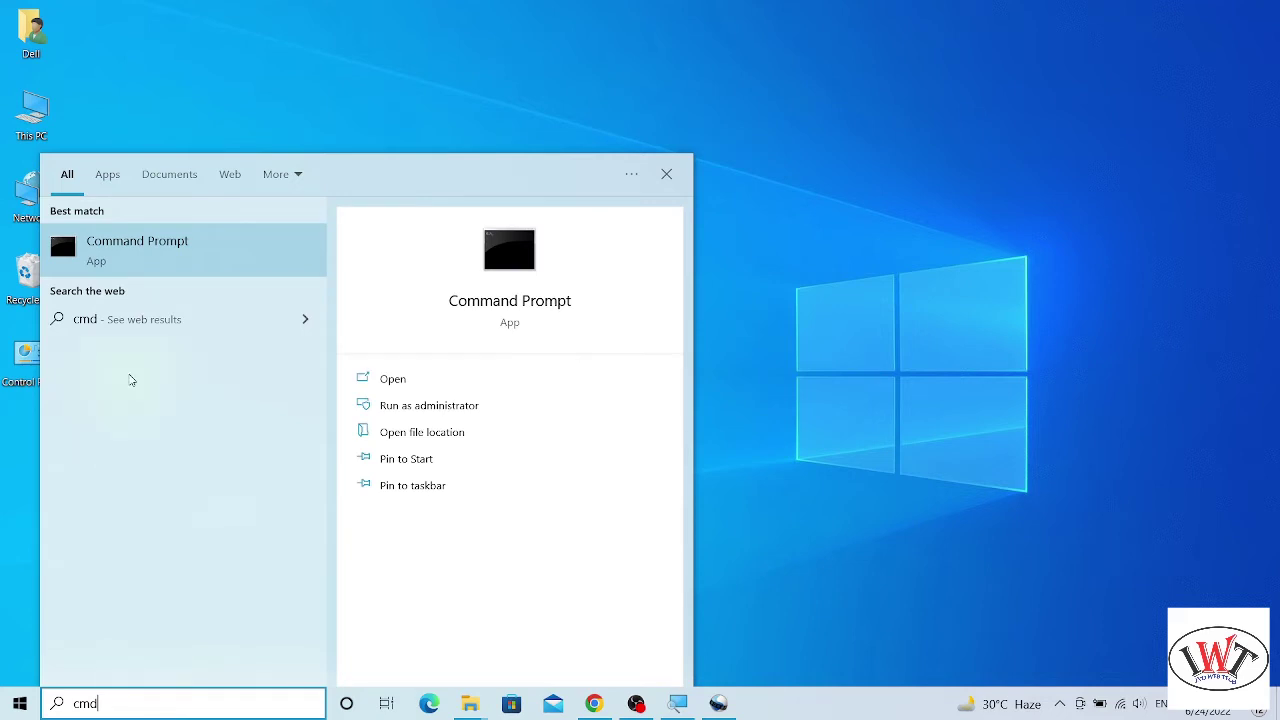
pyautogui.rightClick(189, 253)
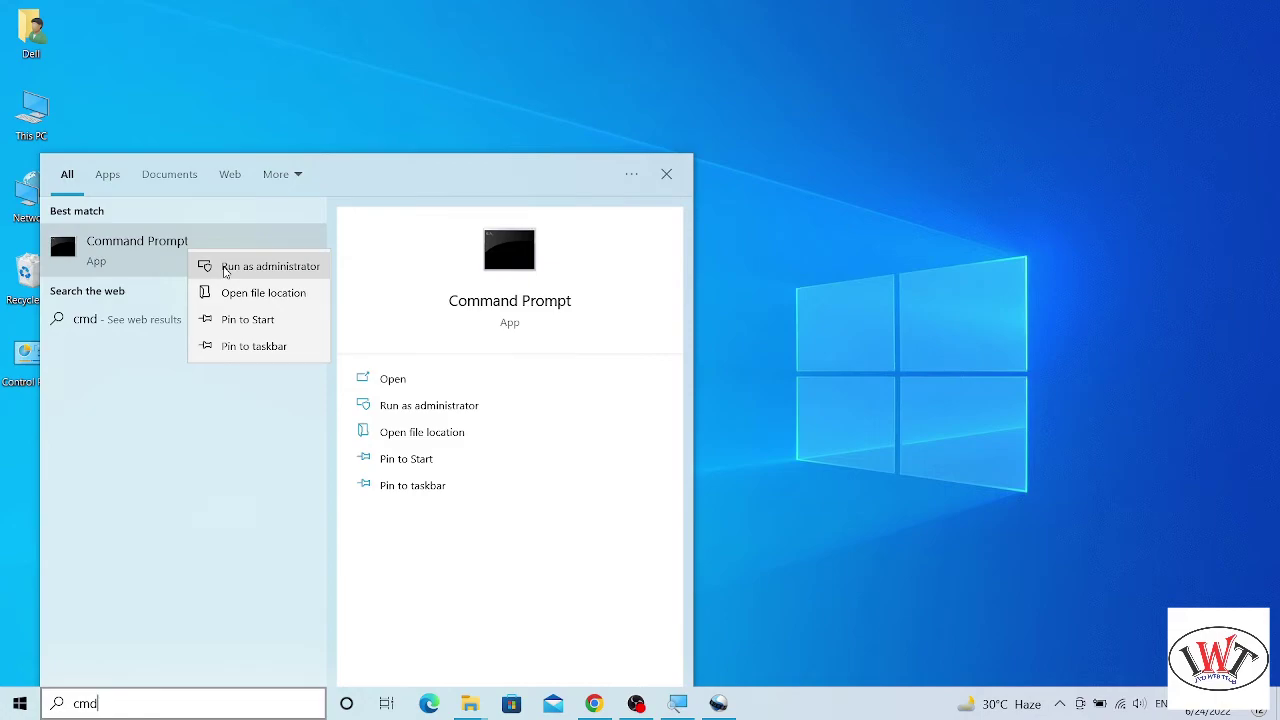
pyautogui.click(224, 268)
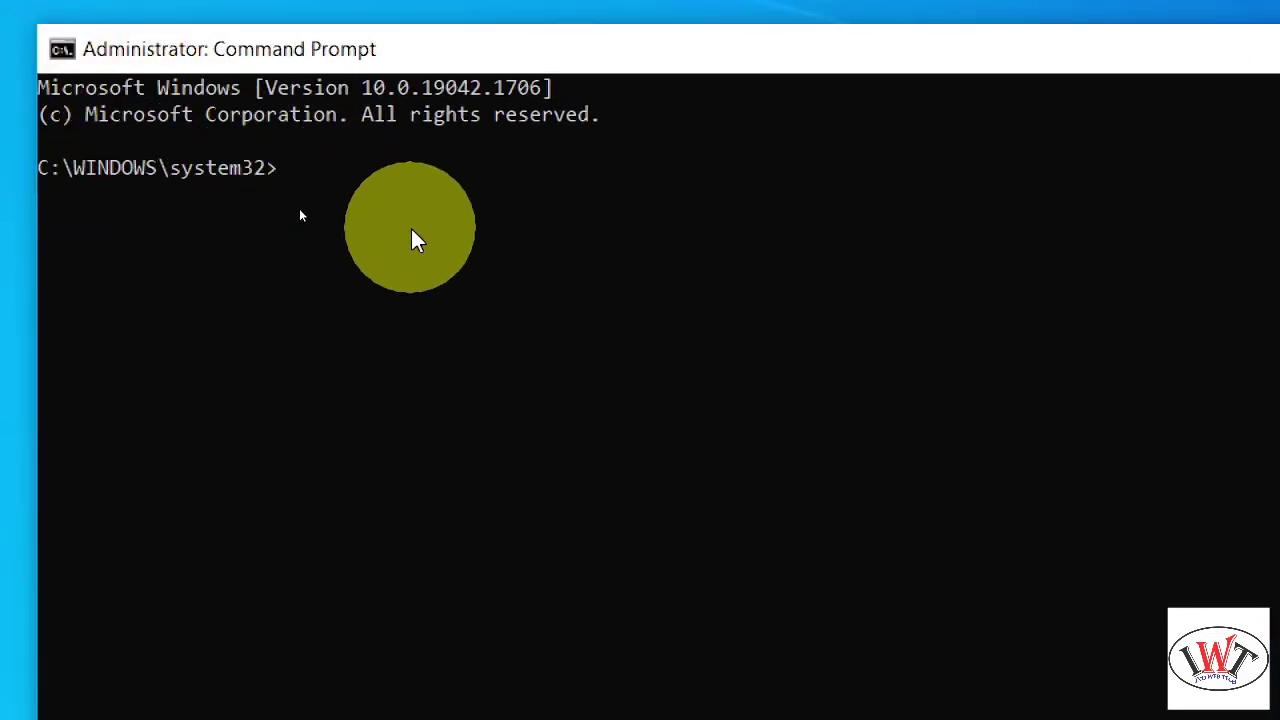
# - Run net user to list local accounts, then type net user laptop * at the prompt
pyautogui.write('net use')
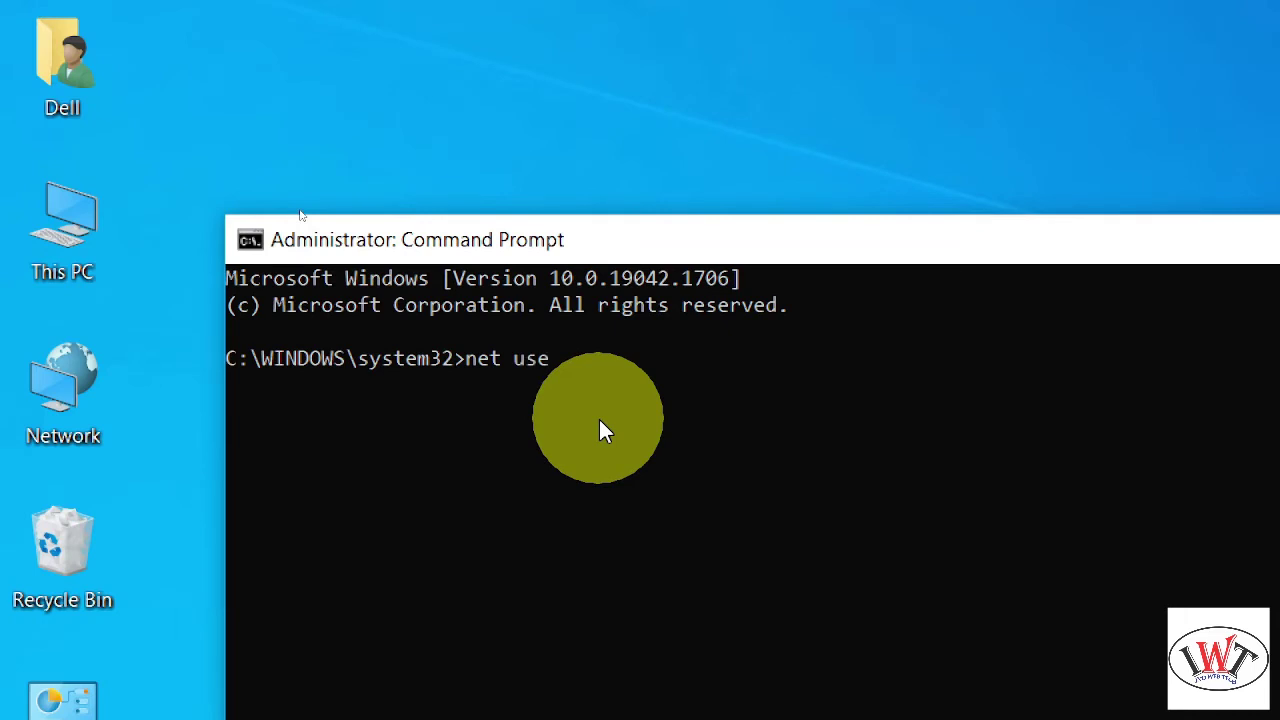
pyautogui.write('r')
pyautogui.press('Return')
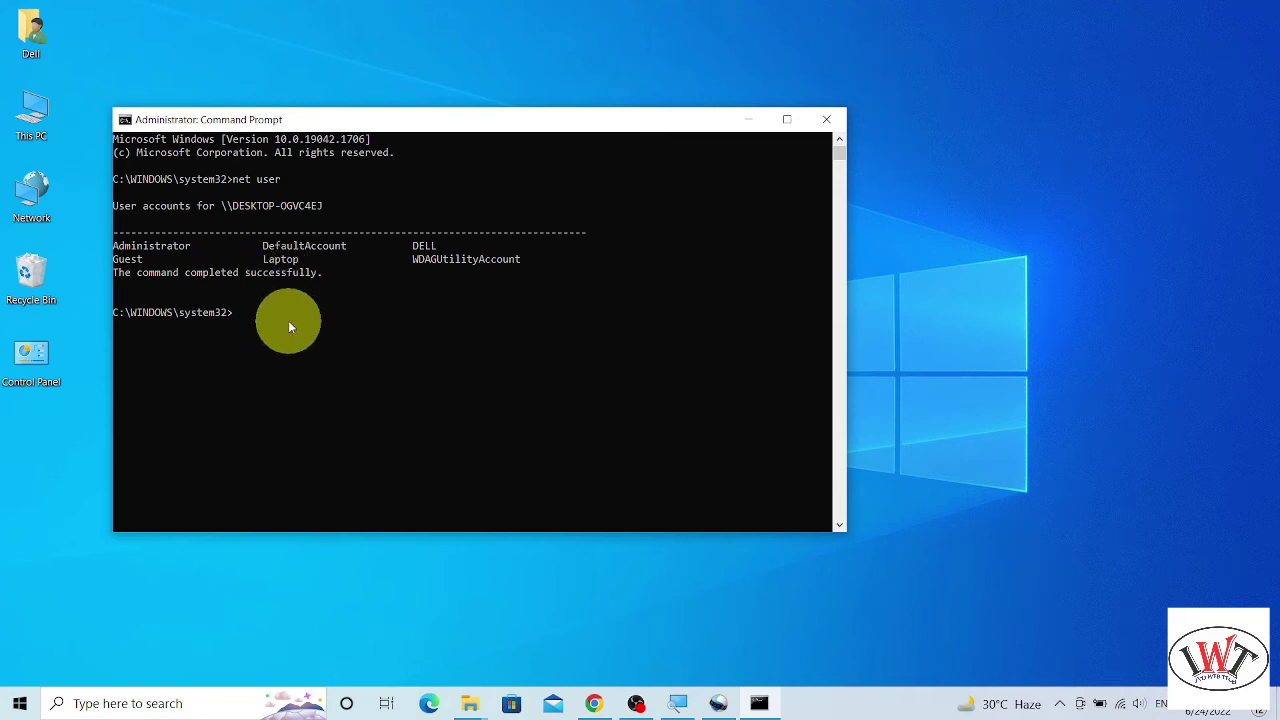
pyautogui.write('net user laptop *')
# - Run net user laptop * and enter a new password for the laptop account
pyautogui.press('Return')
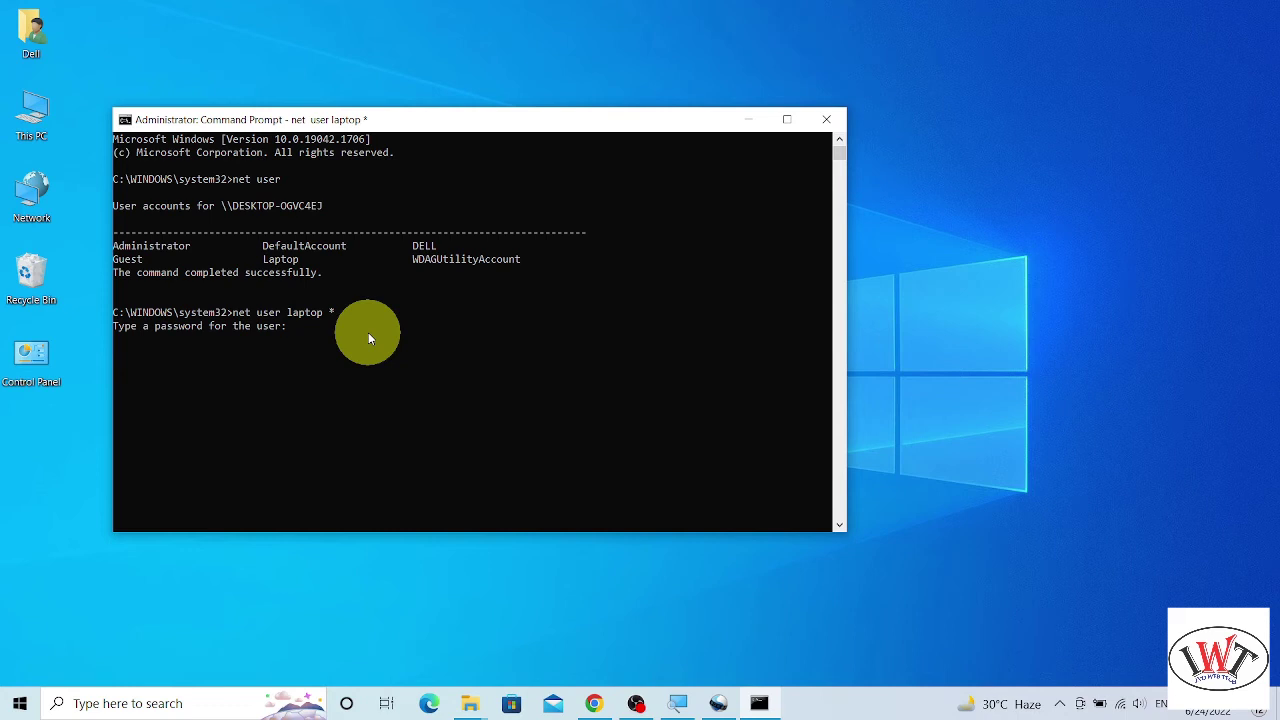
pyautogui.press('Return')
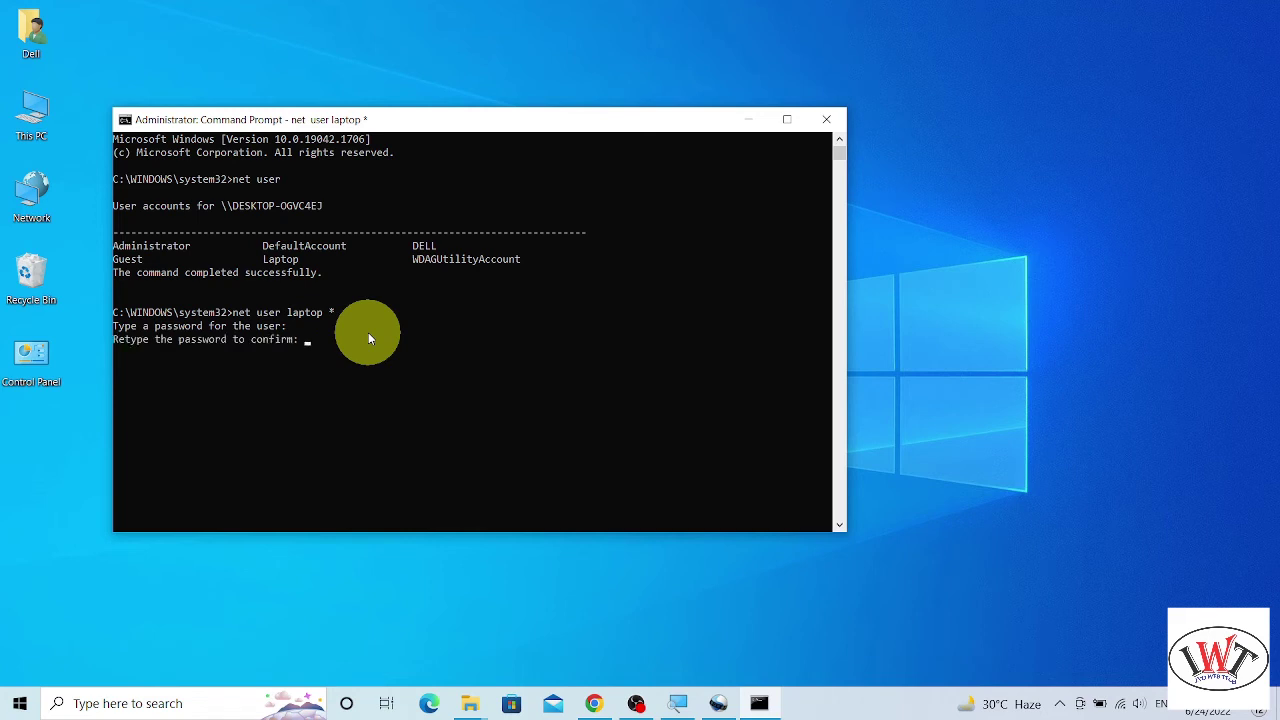